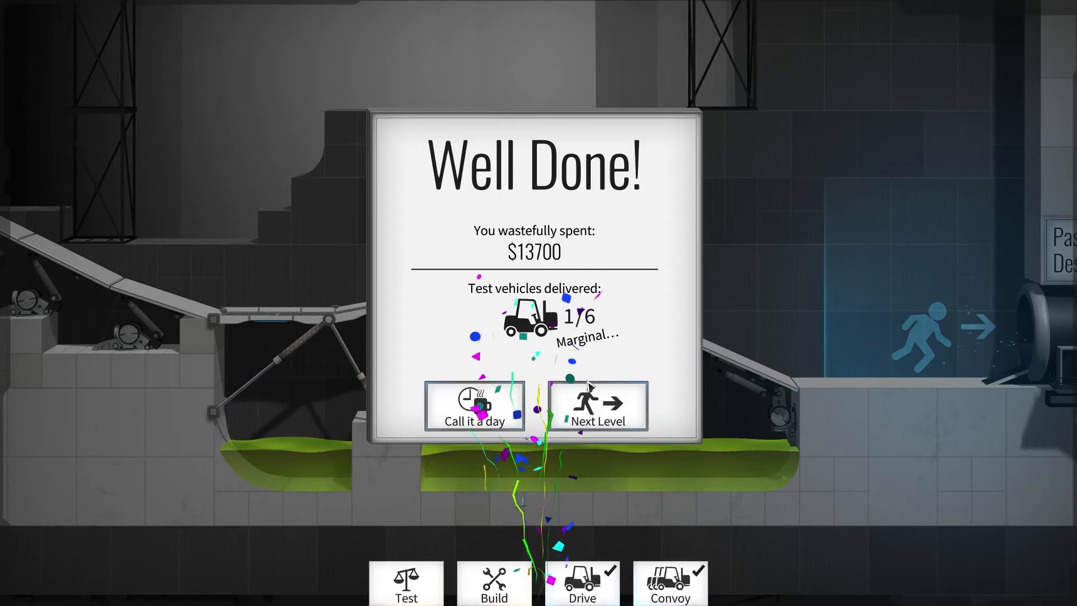
Enter chamber 09 and dismiss the untested apparatus, red button and companion cube vent briefings.
left_click(611, 410)
left_click(553, 377)
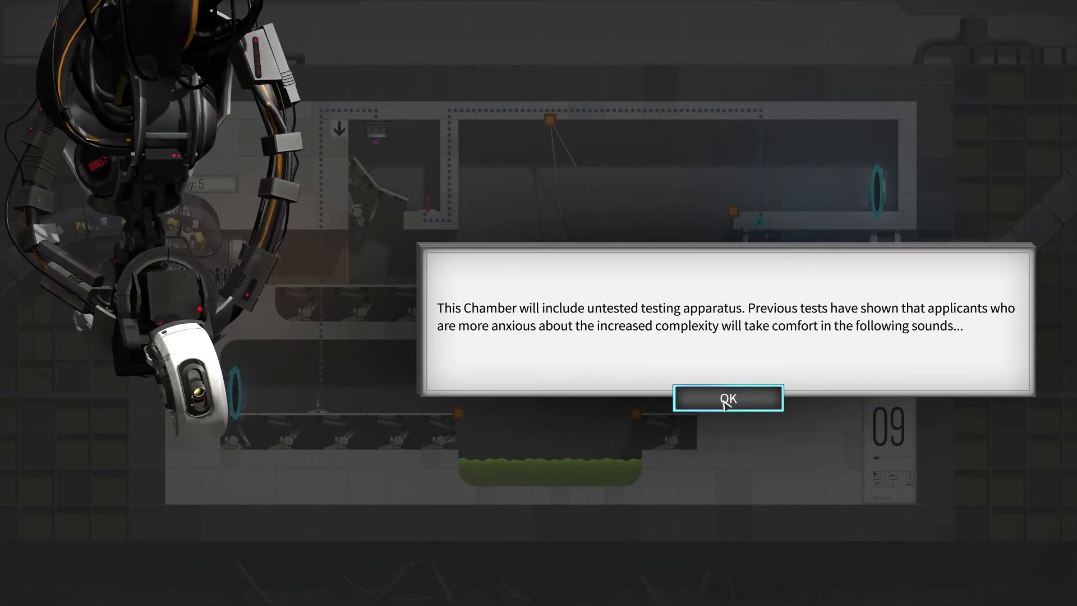
left_click(725, 401)
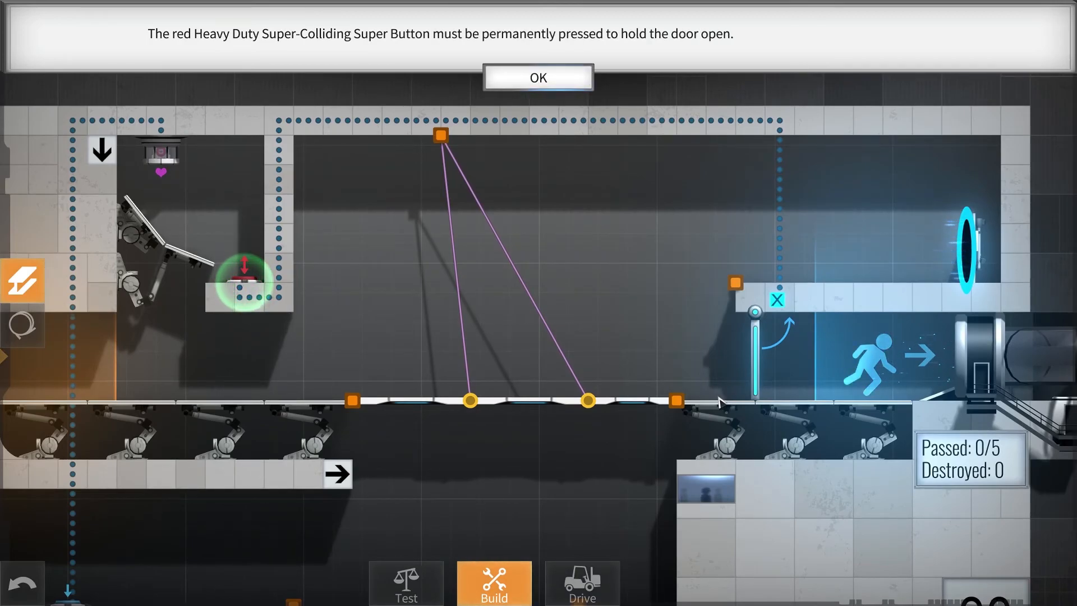
left_click(539, 78)
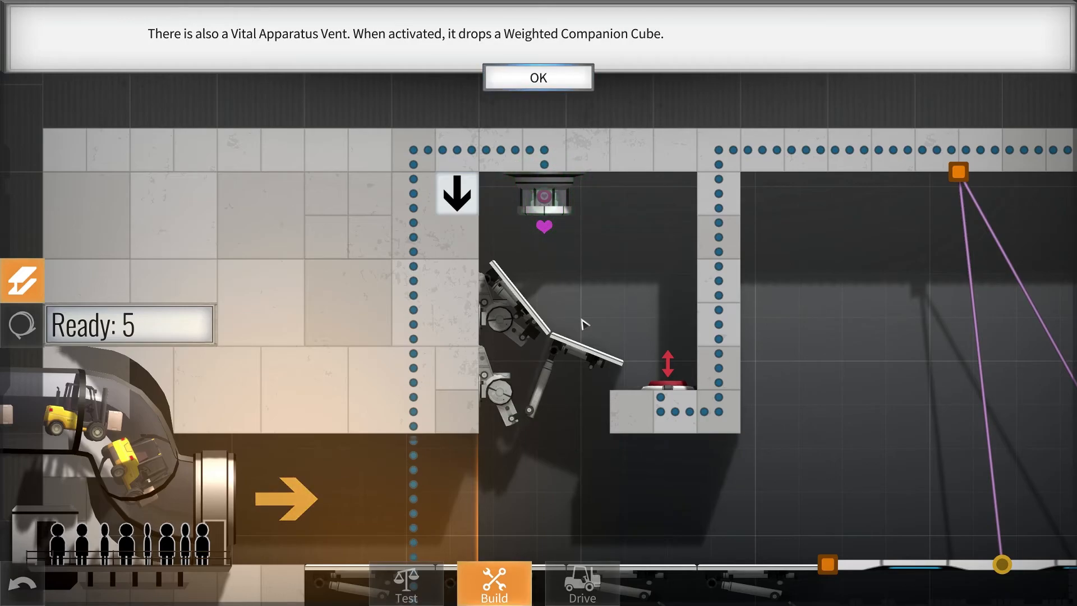
left_click(545, 83)
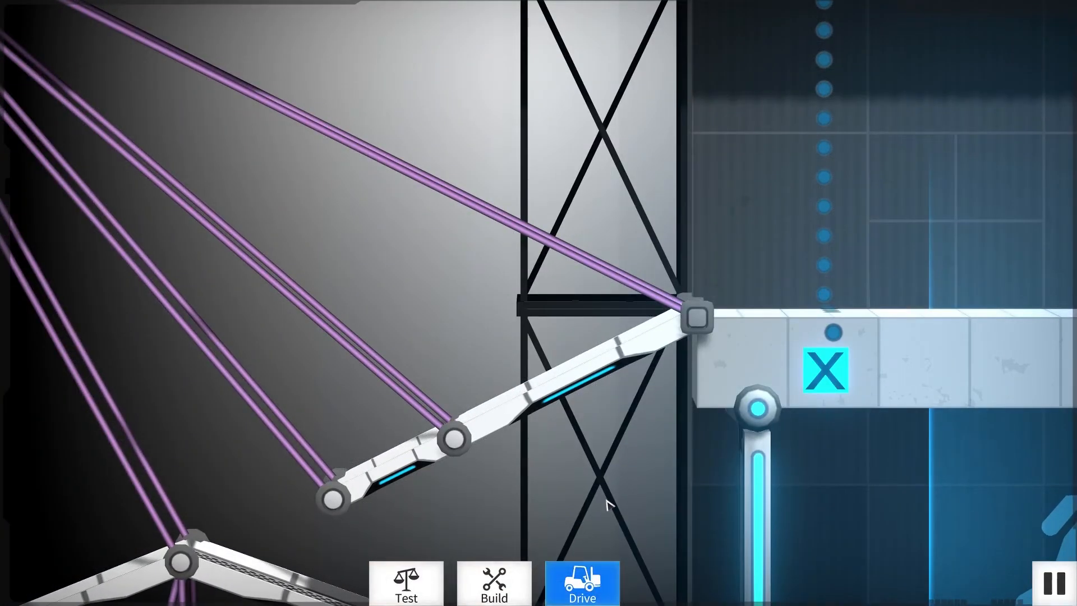
Follow the forklift with the camera as it climbs the ramp onto the exit ledge.
left_click_drag(548, 493, 641, 433)
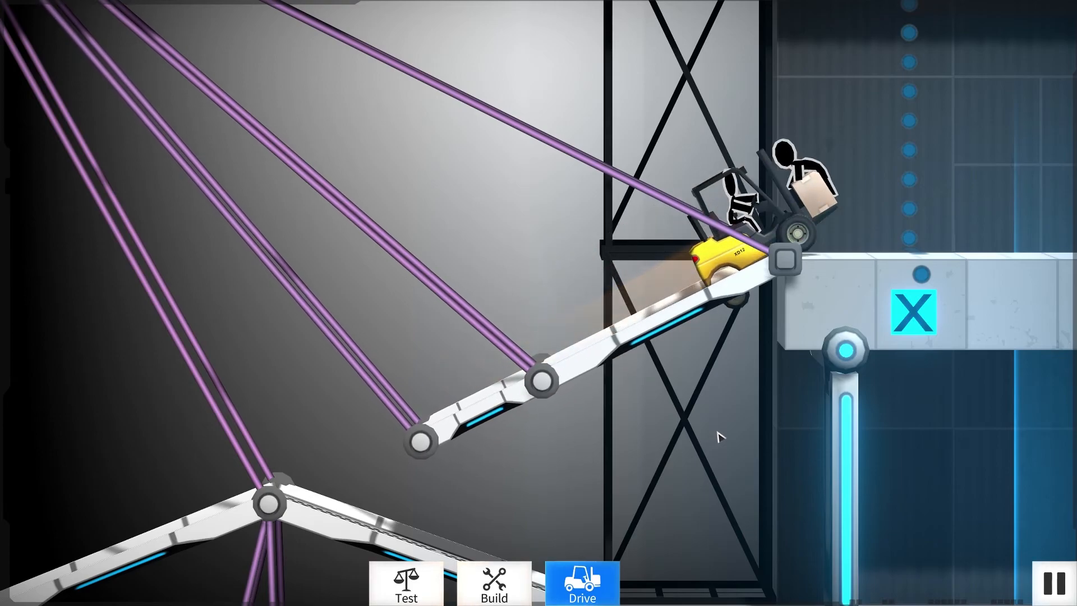
mouse_move(719, 438)
left_mouse_down()
mouse_move(661, 440)
mouse_move(589, 328)
mouse_move(589, 449)
mouse_move(604, 528)
left_mouse_up()
Return to building, dismiss the controls overlay, test-drive the bridge and run the full convoy across.
key("2")
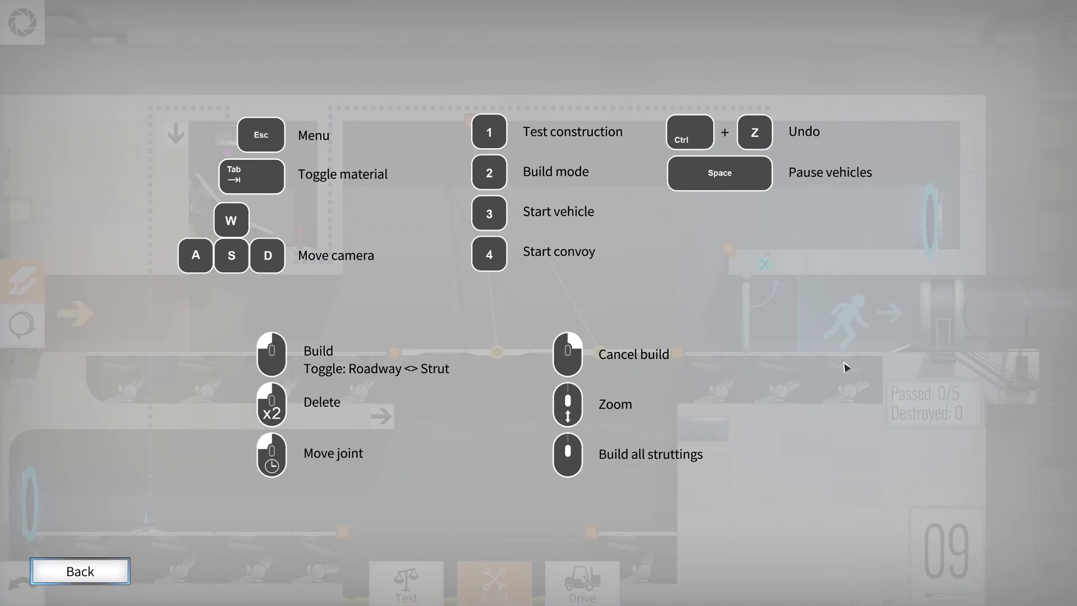
key("Escape")
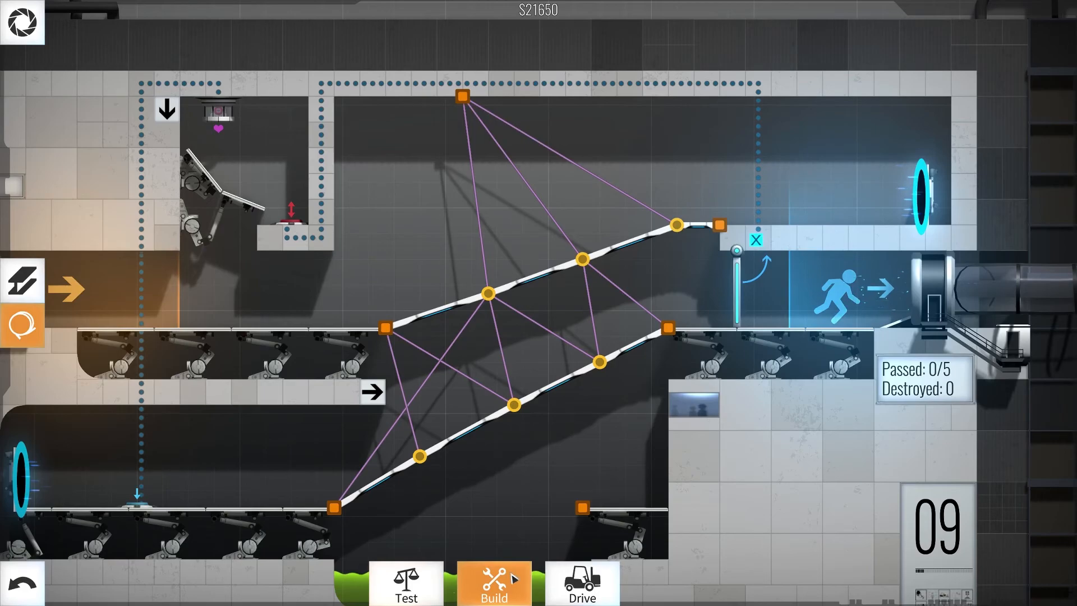
left_click(567, 591)
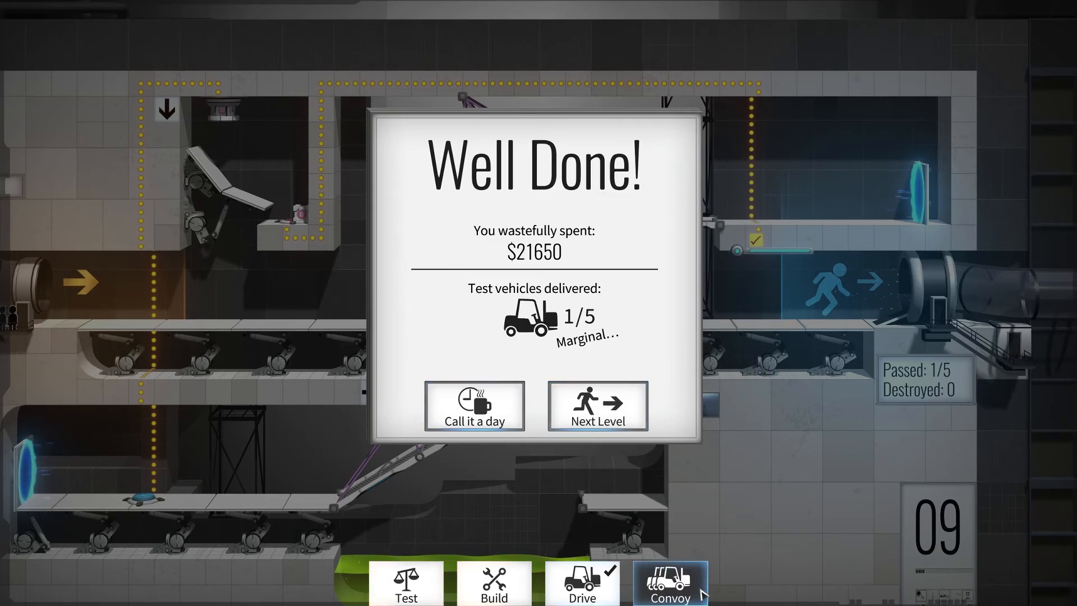
left_click(669, 588)
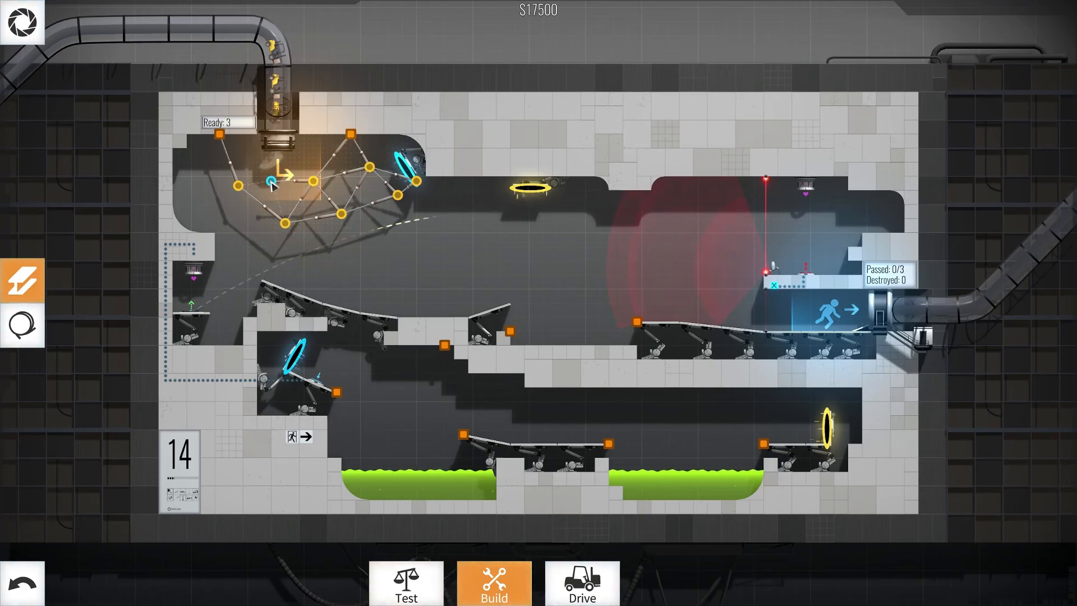
Test-drive chamber 14's bridges and send the whole forklift convoy through.
key("d")
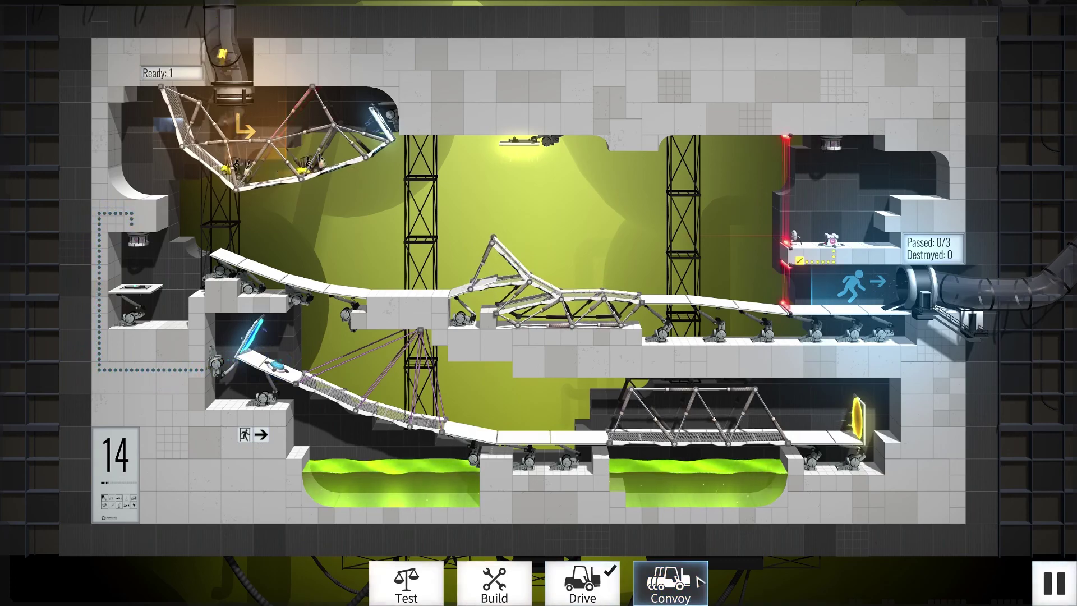
left_click(699, 581)
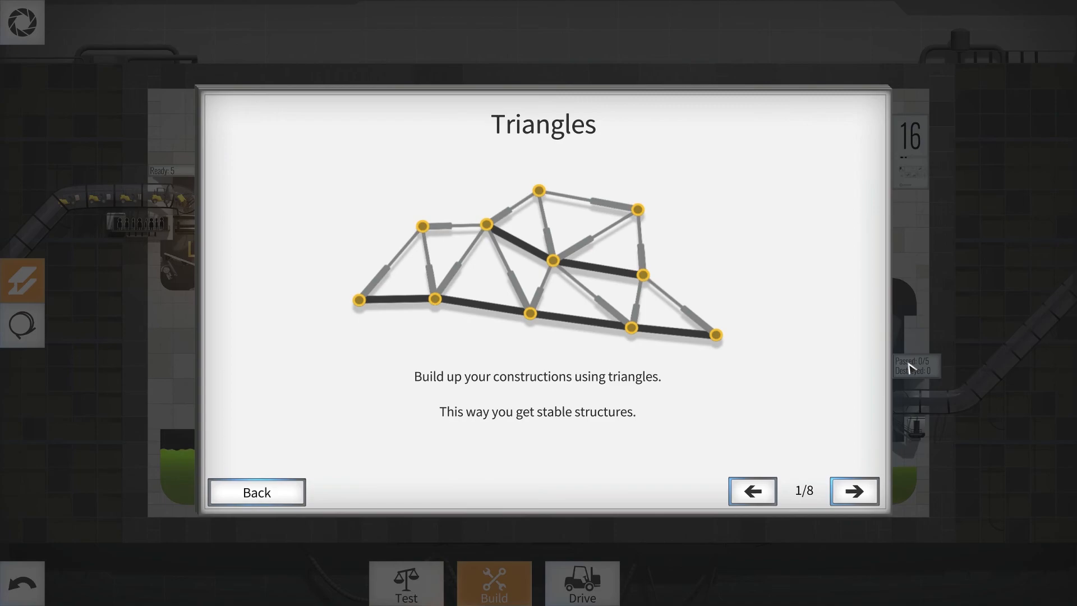
Page through the building hints from 1/8 to the final Suspended Bridges - Part 2 page.
left_click(855, 491)
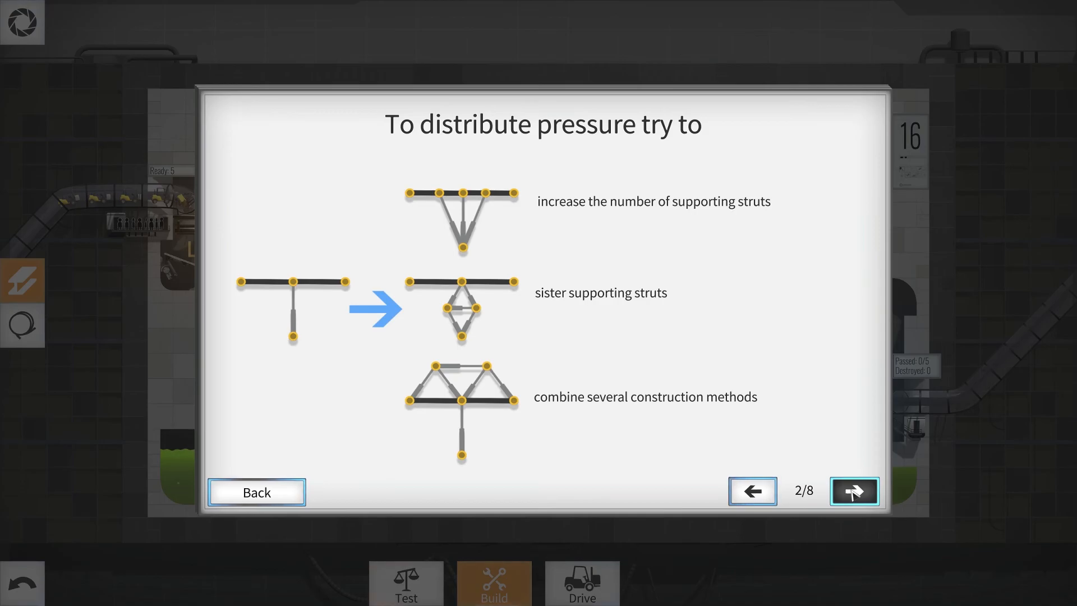
left_click(856, 491)
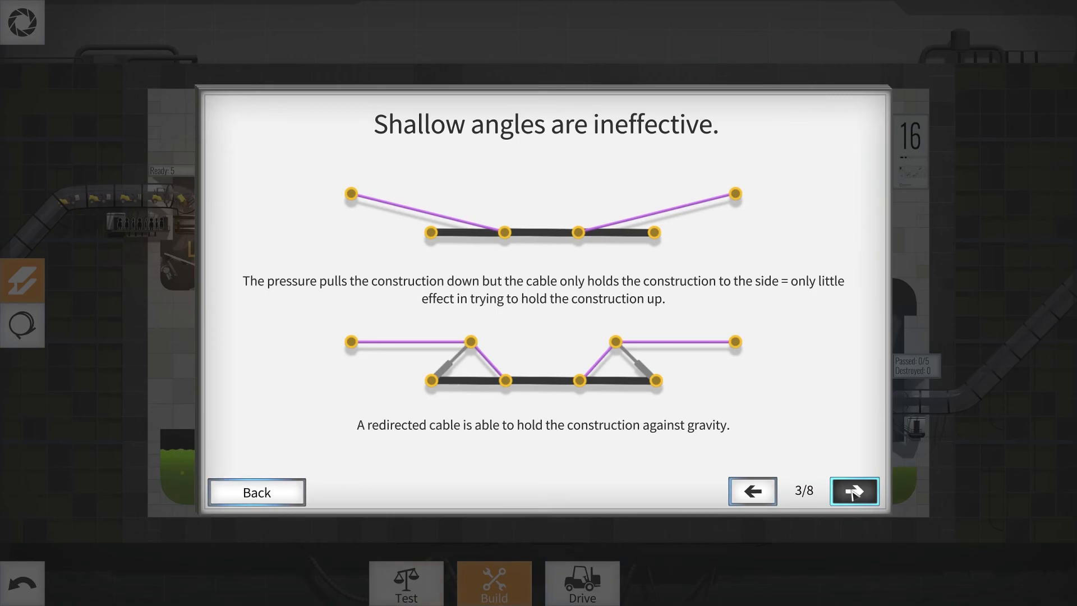
left_click(855, 491)
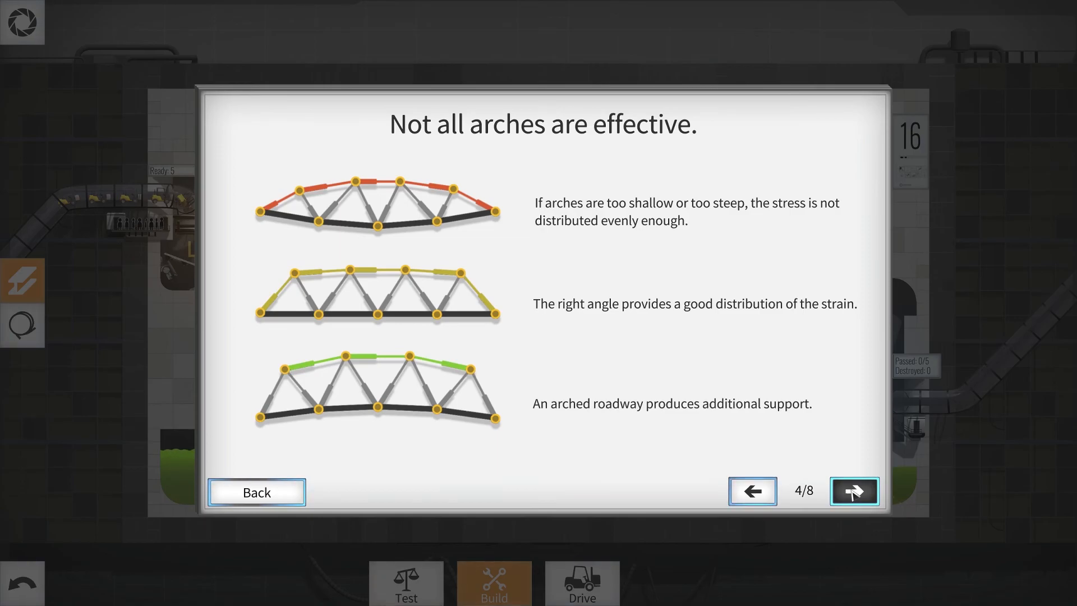
left_click(854, 492)
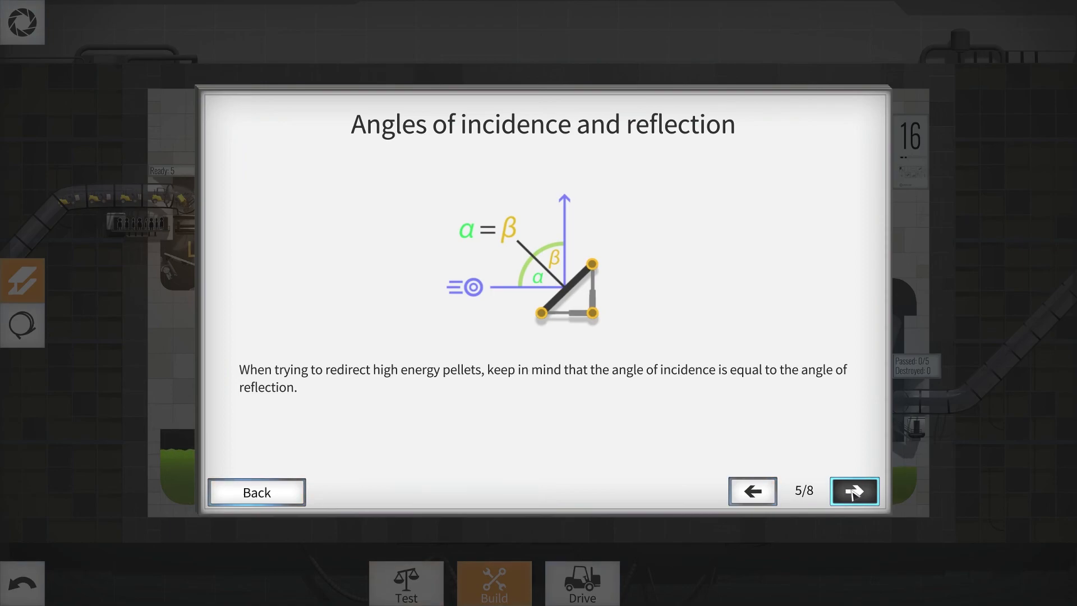
left_click(855, 492)
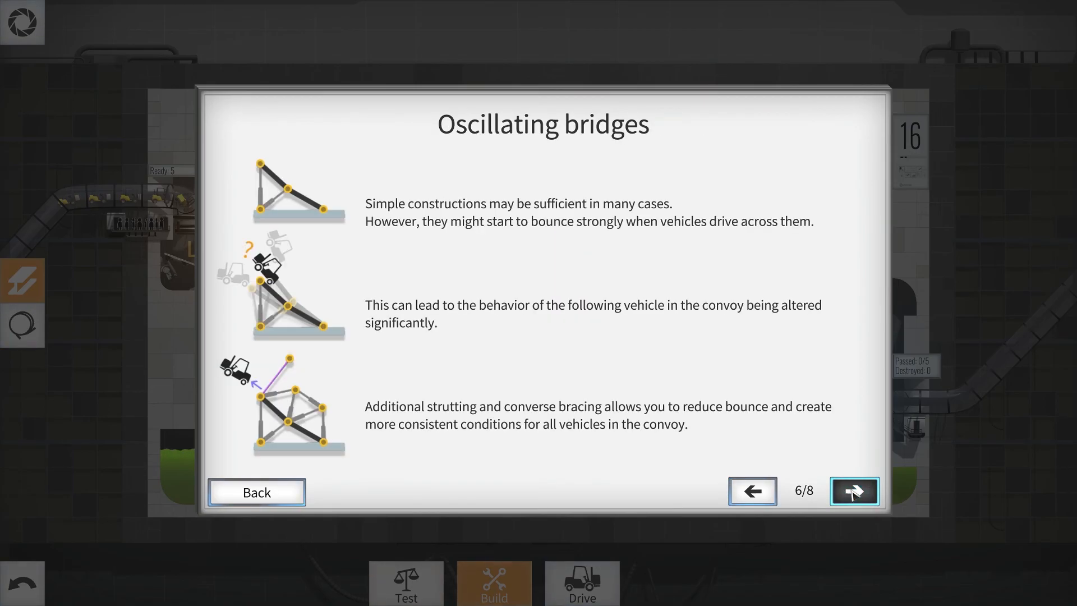
left_click(855, 491)
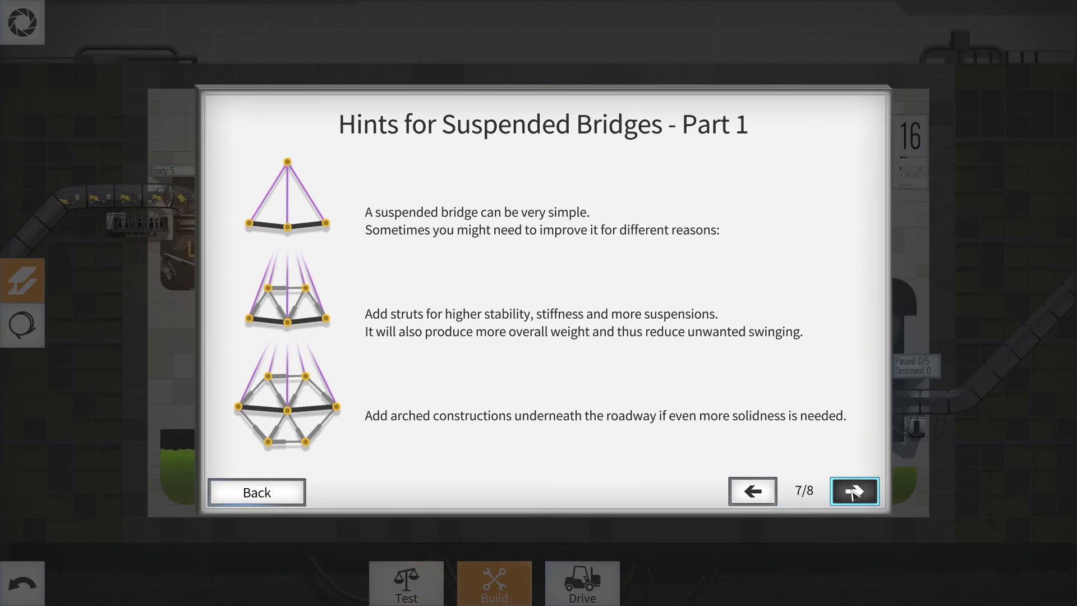
left_click(855, 492)
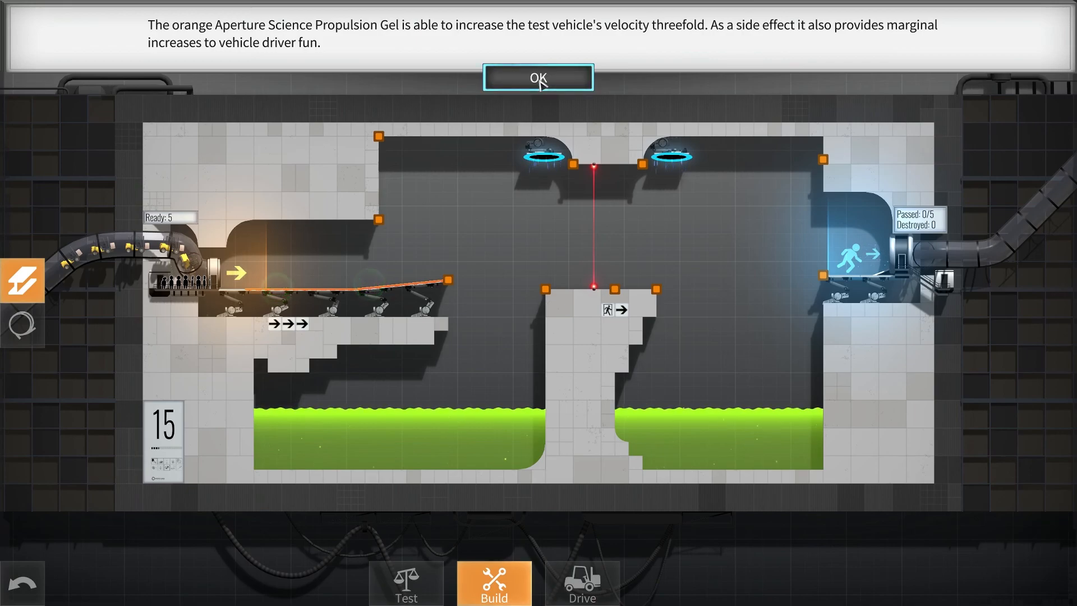
Dismiss chamber 15's propulsion gel, turret laser and emancipation grill briefings.
left_click(538, 78)
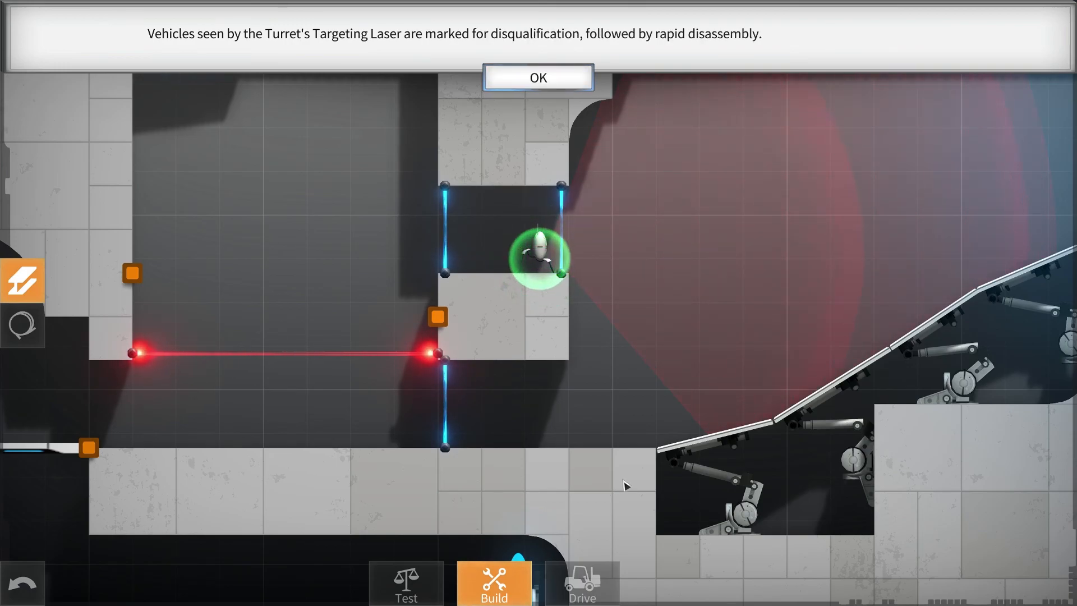
left_click(544, 82)
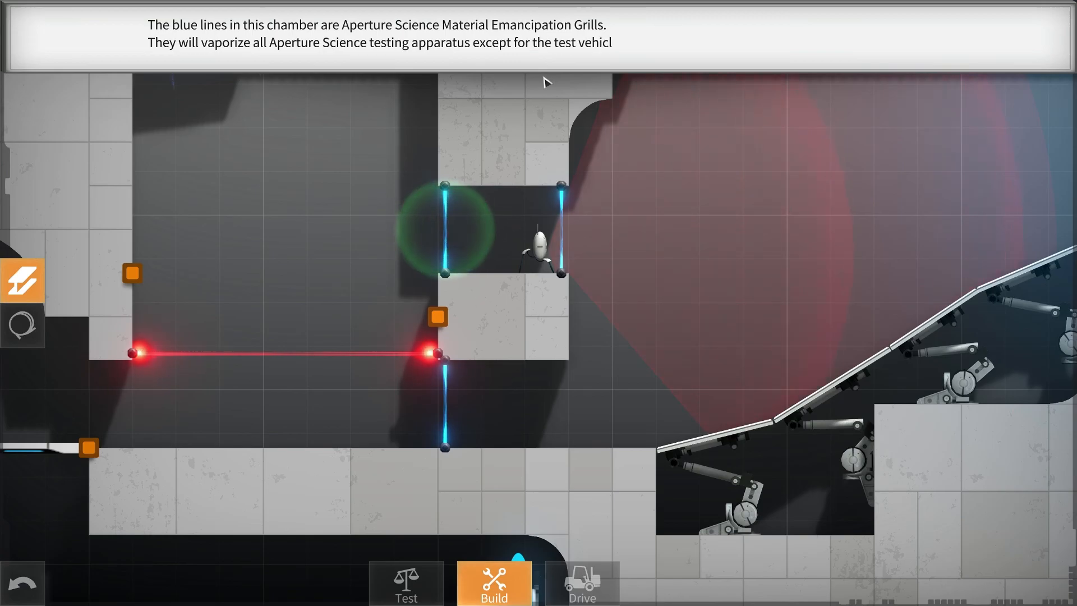
left_click(543, 81)
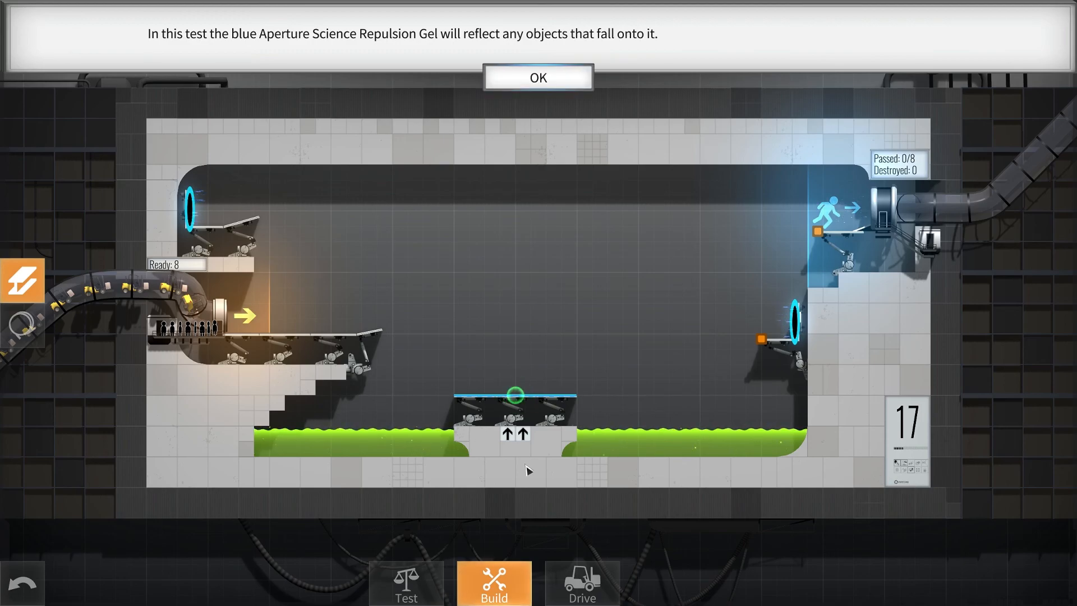
Dismiss chamber 17's blue Repulsion Gel briefing to continue.
left_click(543, 80)
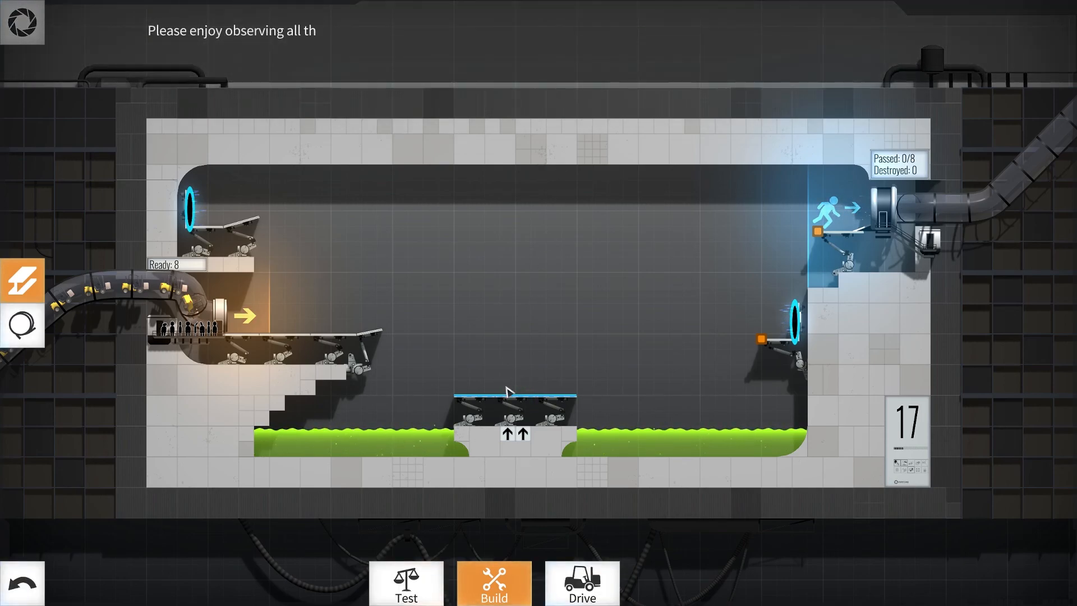